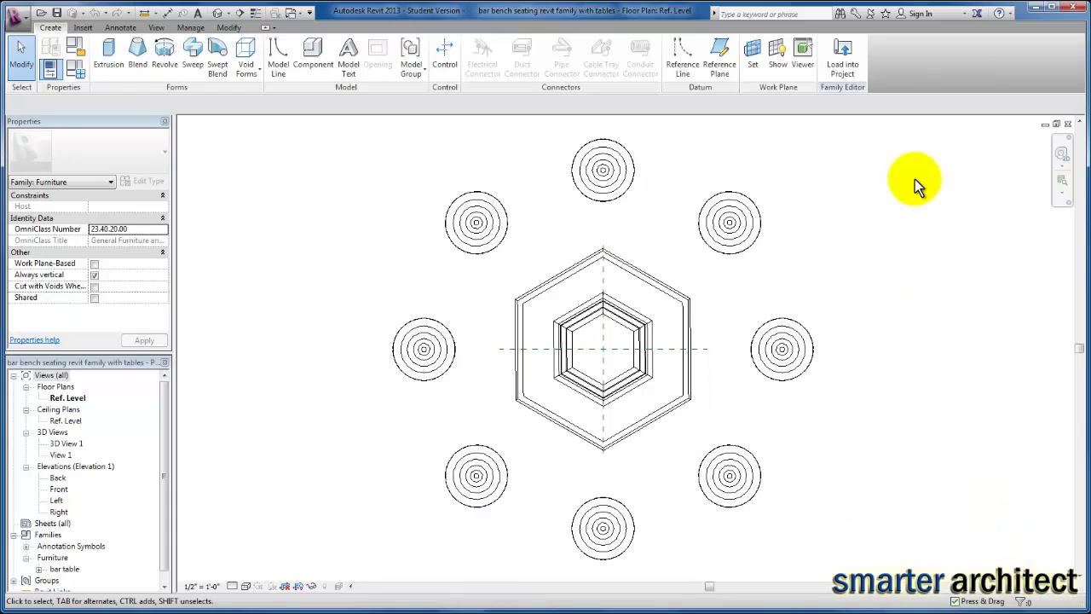
Step: Load the bar bench seating family from the family editor into the Midtown_JFT project
click(848, 66)
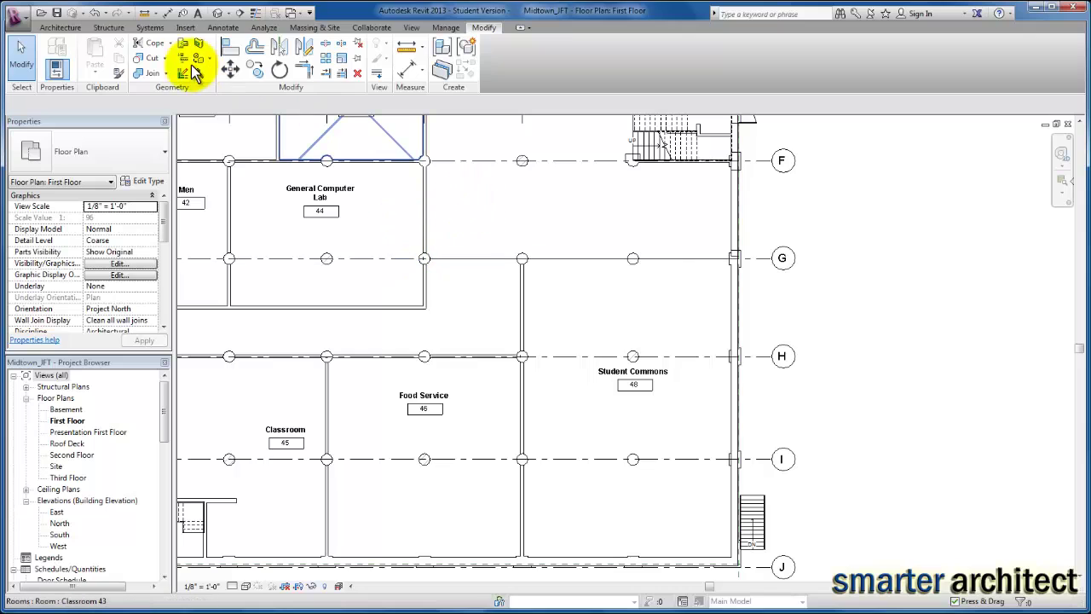
Step: Place the bar bench with 7 bar tables at the grid G midpoint in Student Commons, then select it
click(67, 28)
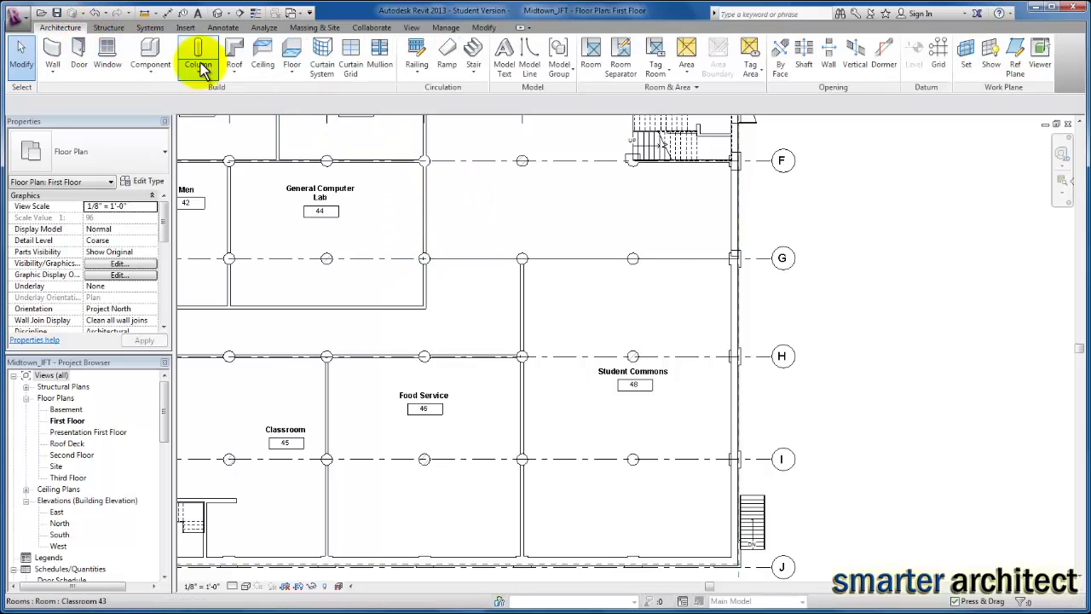
click(150, 48)
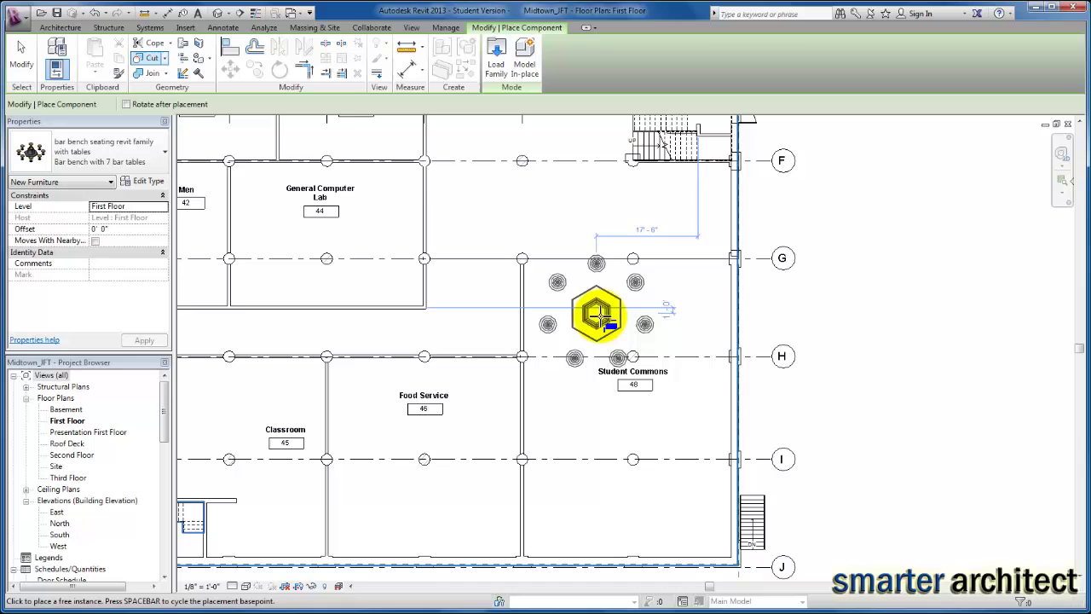
scroll(617, 347, up, 3)
scroll(653, 300, down, 2)
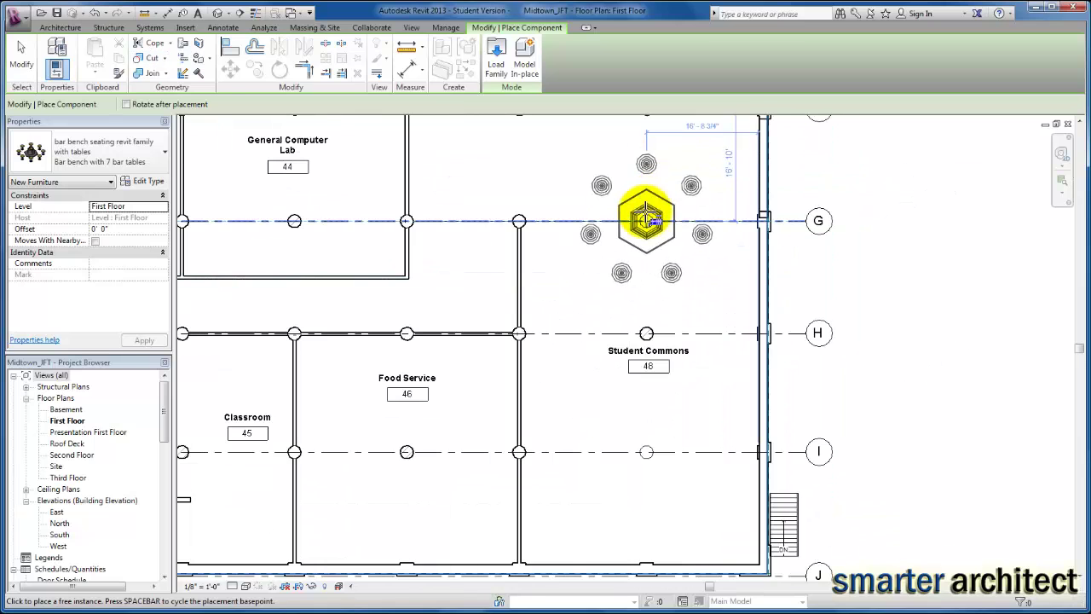
scroll(645, 219, up, 3)
scroll(567, 337, down, 1)
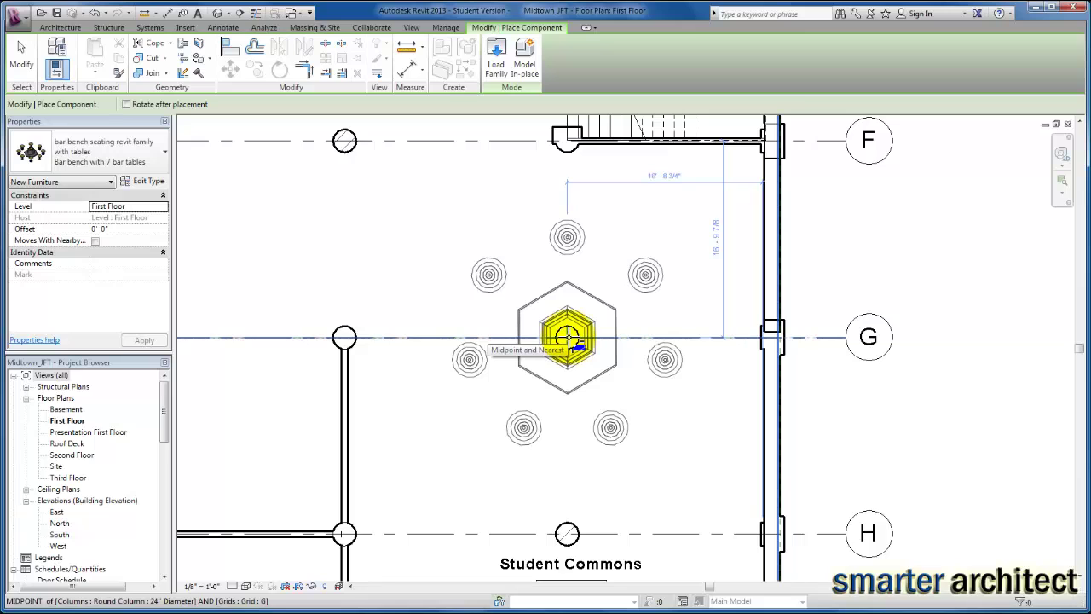
scroll(566, 336, up, 1)
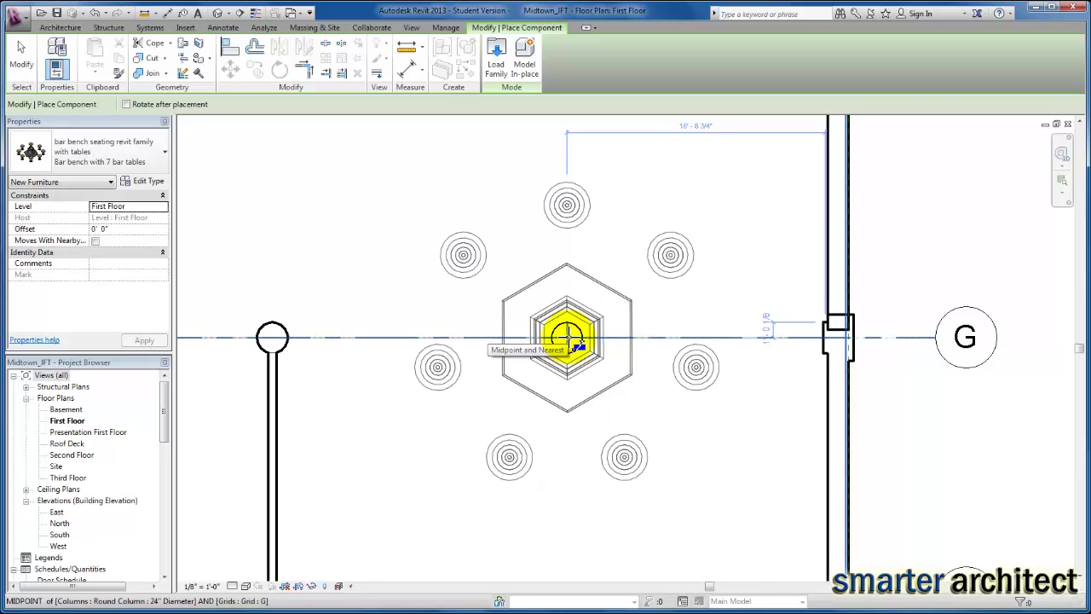
click(567, 337)
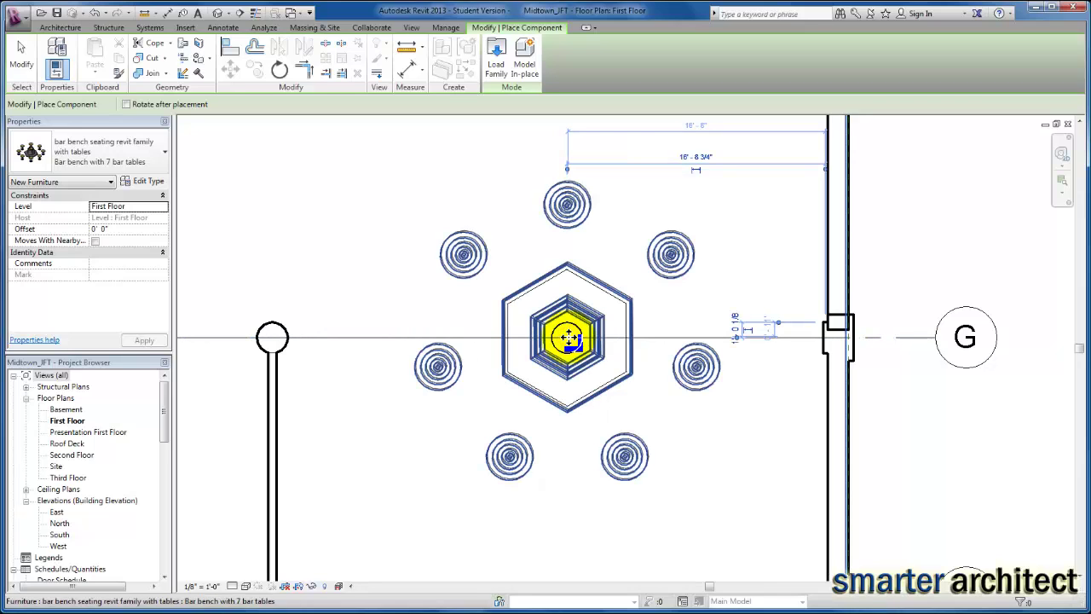
scroll(567, 337, down, 1)
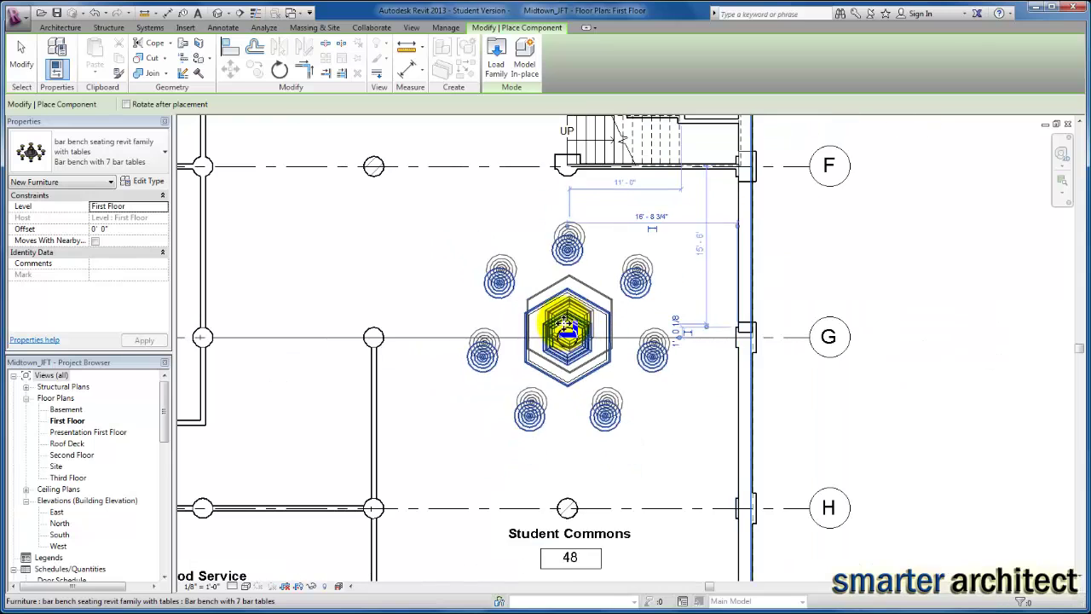
key(Escape)
click(641, 288)
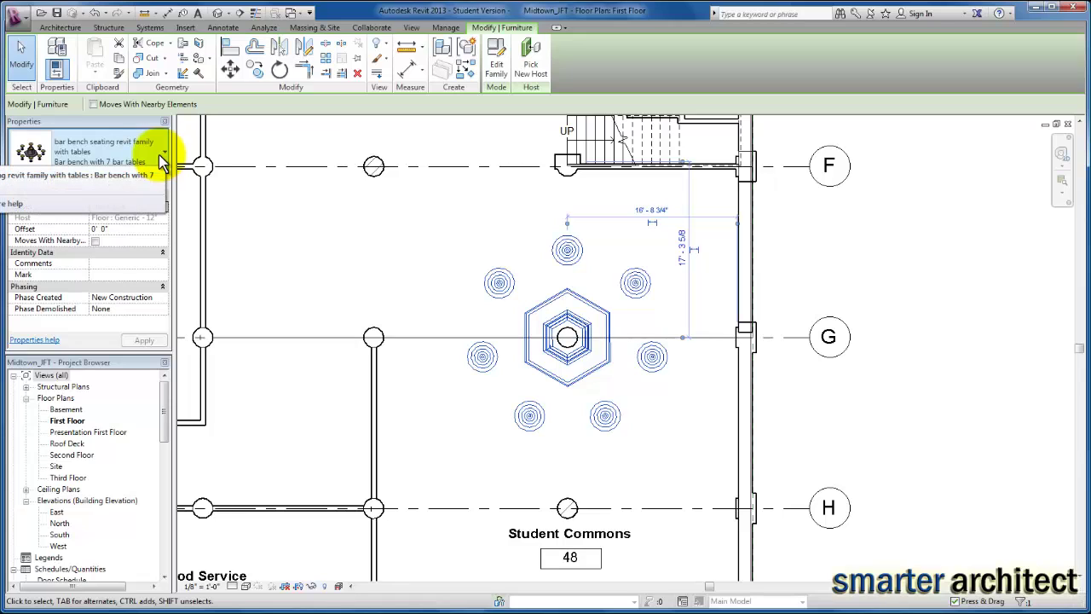
Step: Switch the selected bench to the 'Bar bench with 8 bar tables' type, then deselect
click(161, 153)
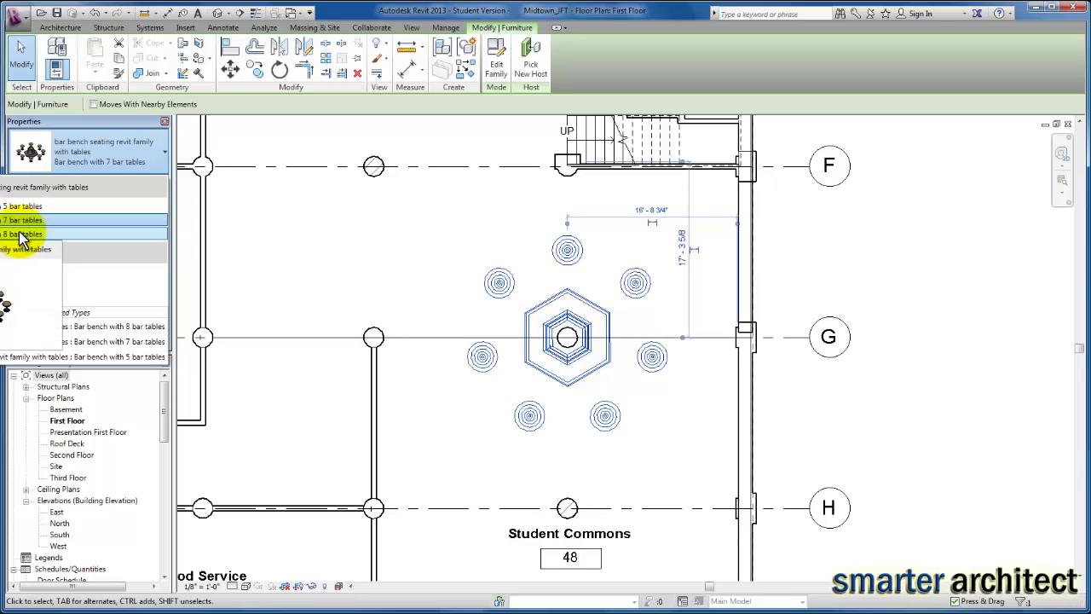
click(20, 235)
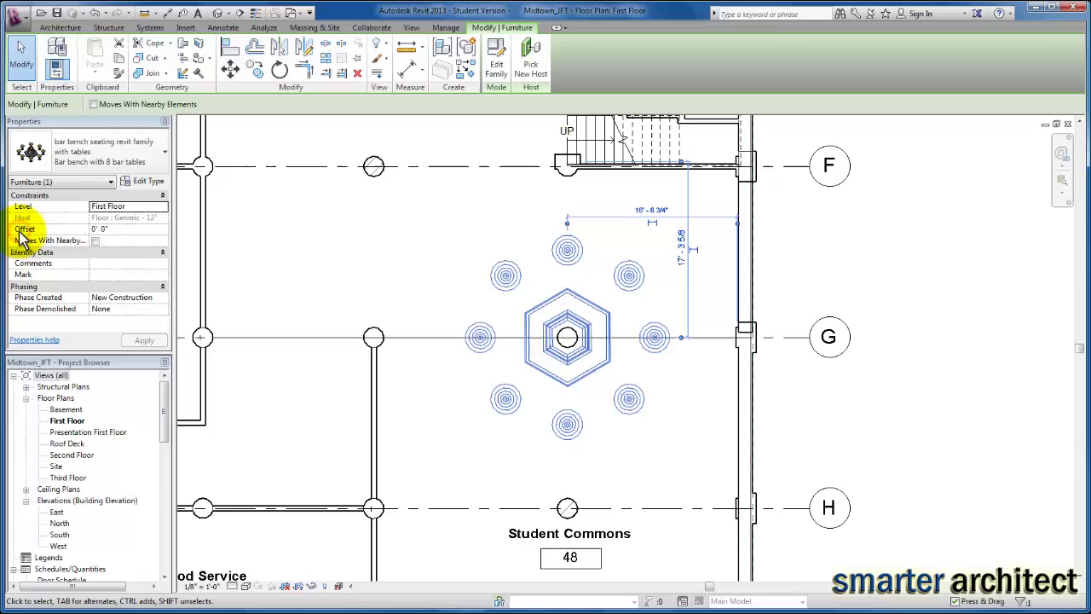
click(407, 232)
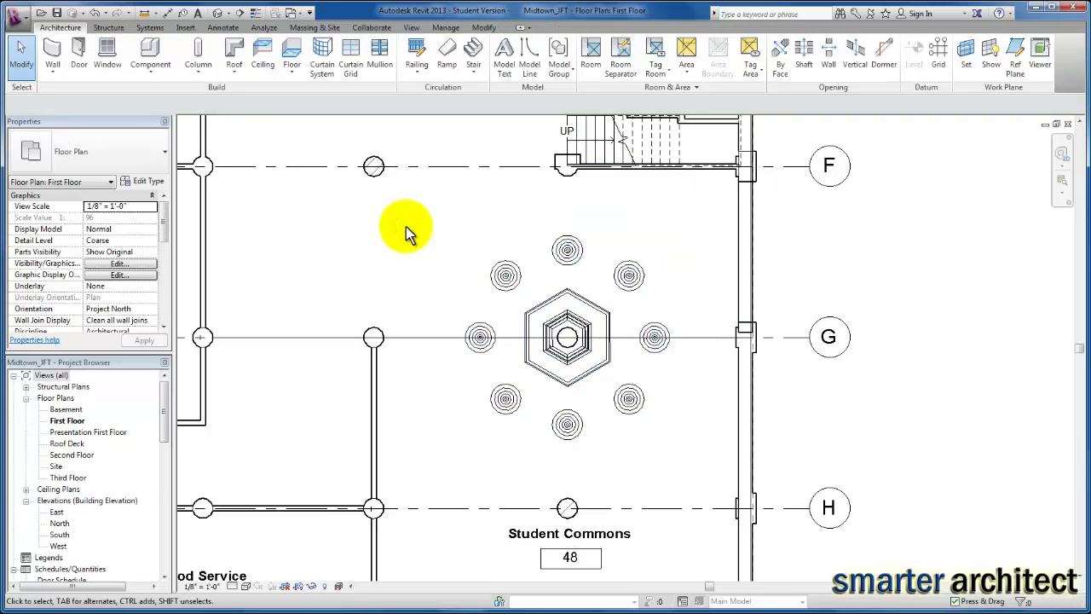
Step: Create camera view 3D View 1 from near grid F toward grid H, with shadows on
click(227, 13)
click(191, 43)
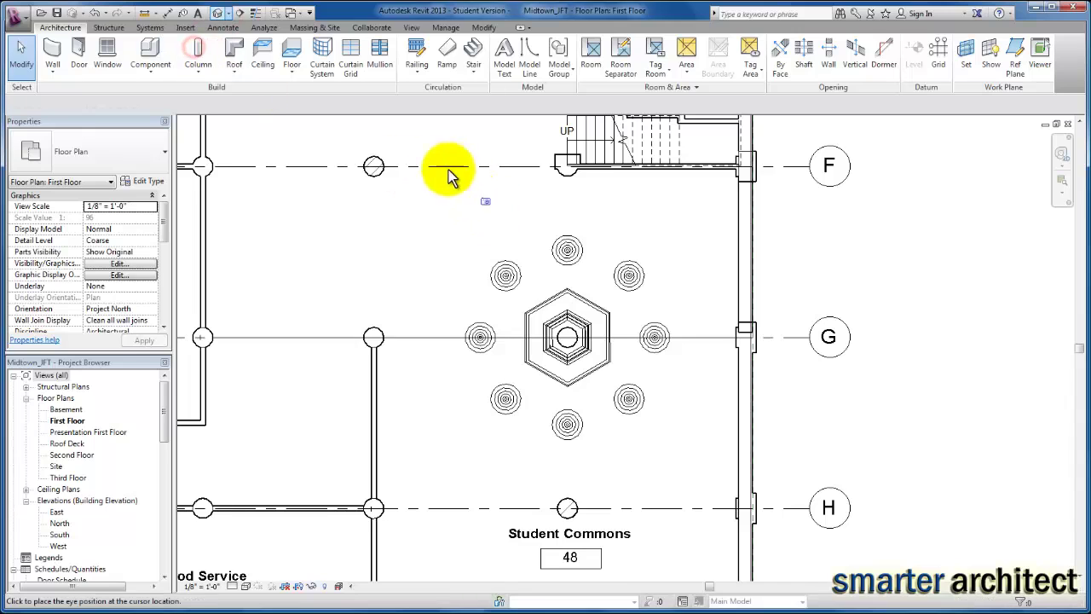
click(421, 129)
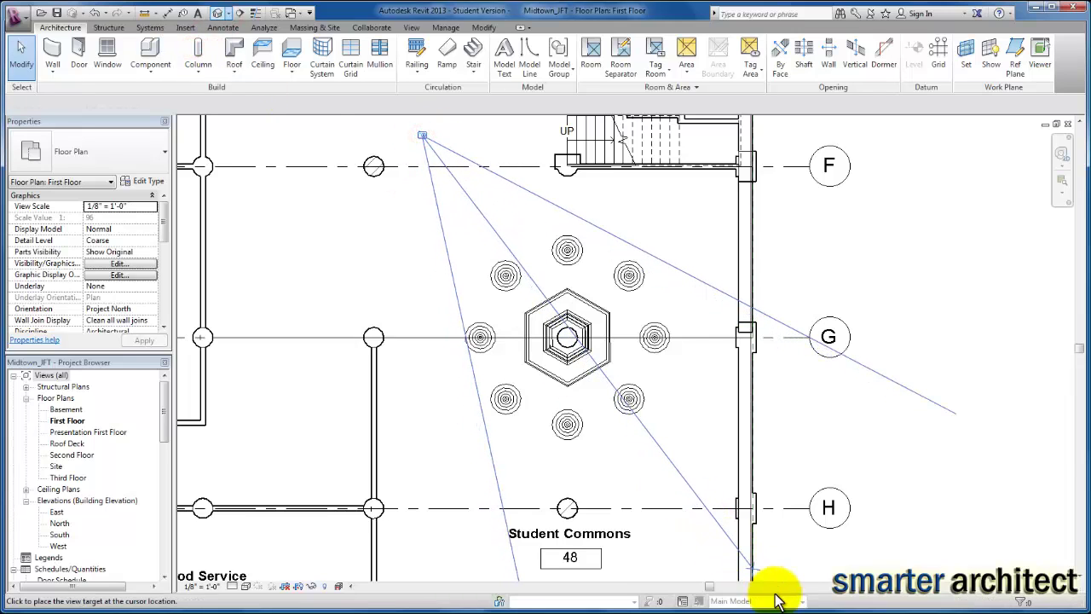
click(751, 566)
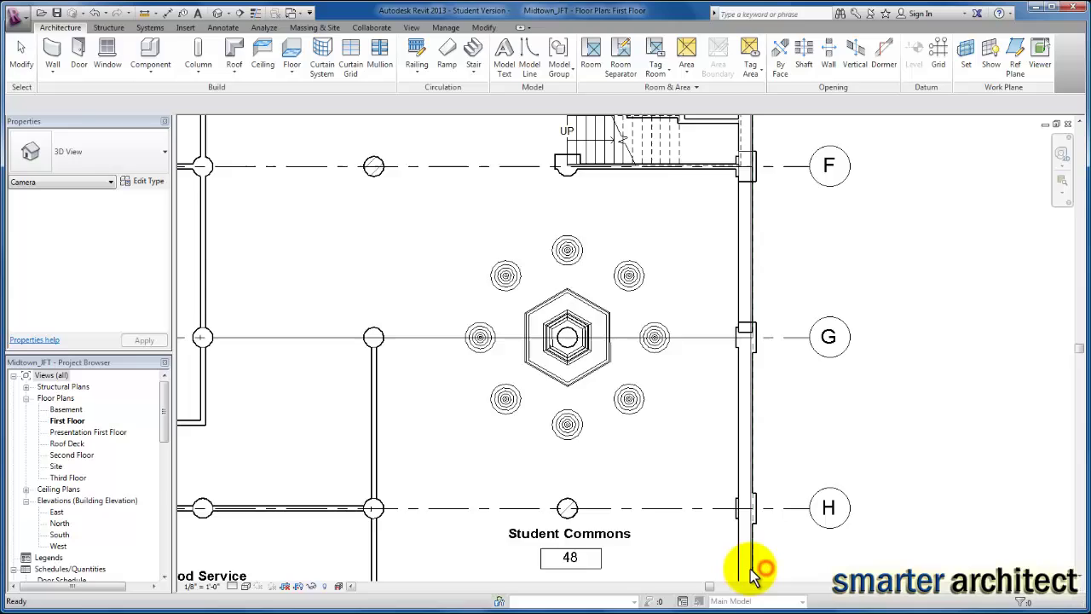
scroll(699, 558, down, 3)
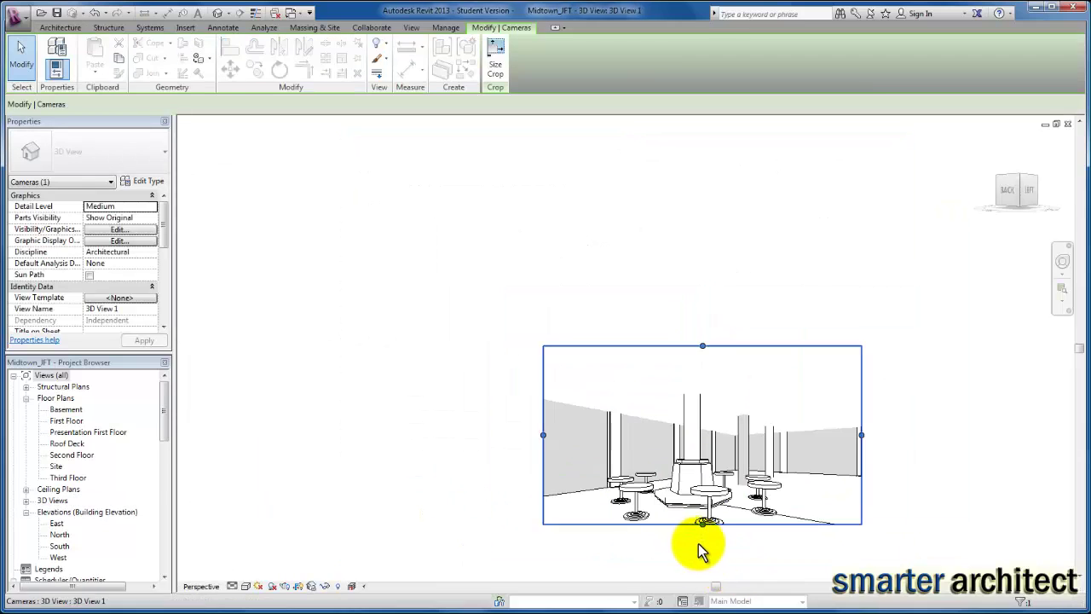
scroll(537, 354, up, 5)
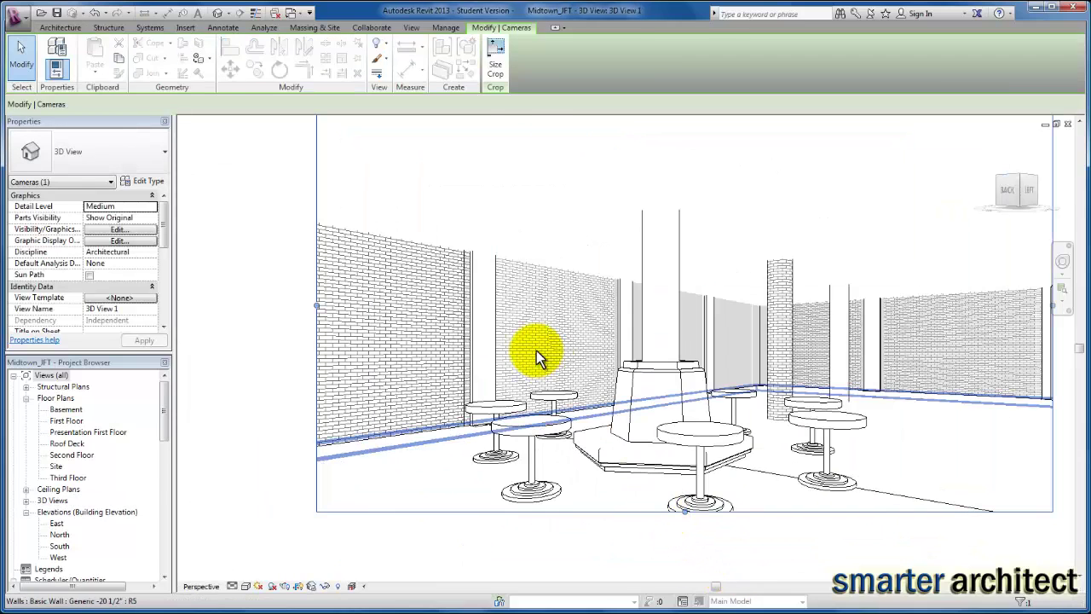
scroll(434, 293, down, 2)
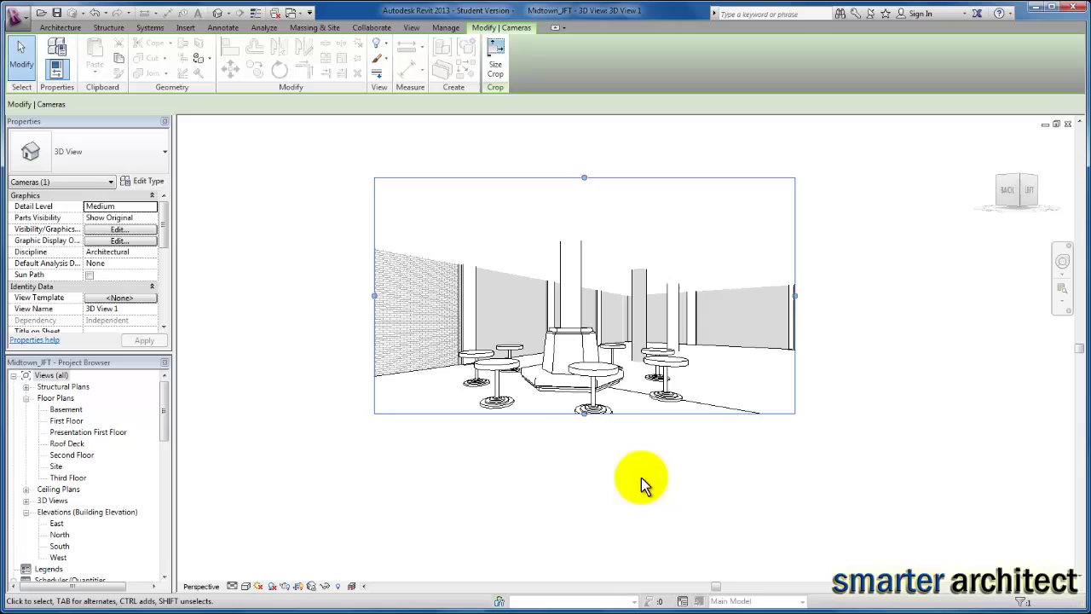
click(271, 586)
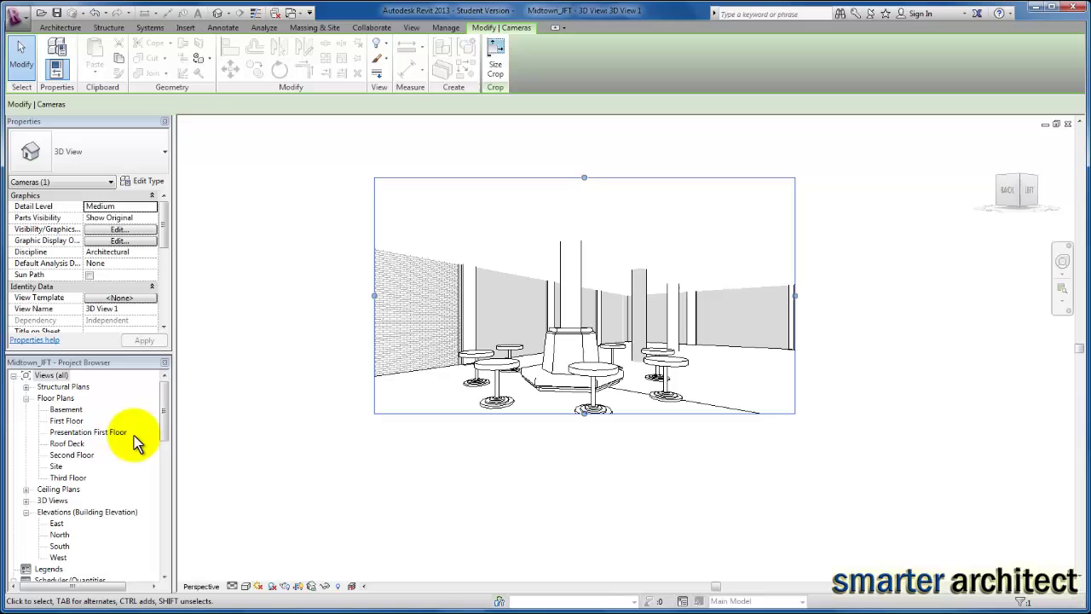
Step: Reopen the First Floor plan and scroll the Project Browser to Families > Furniture
click(73, 420)
double_click(73, 420)
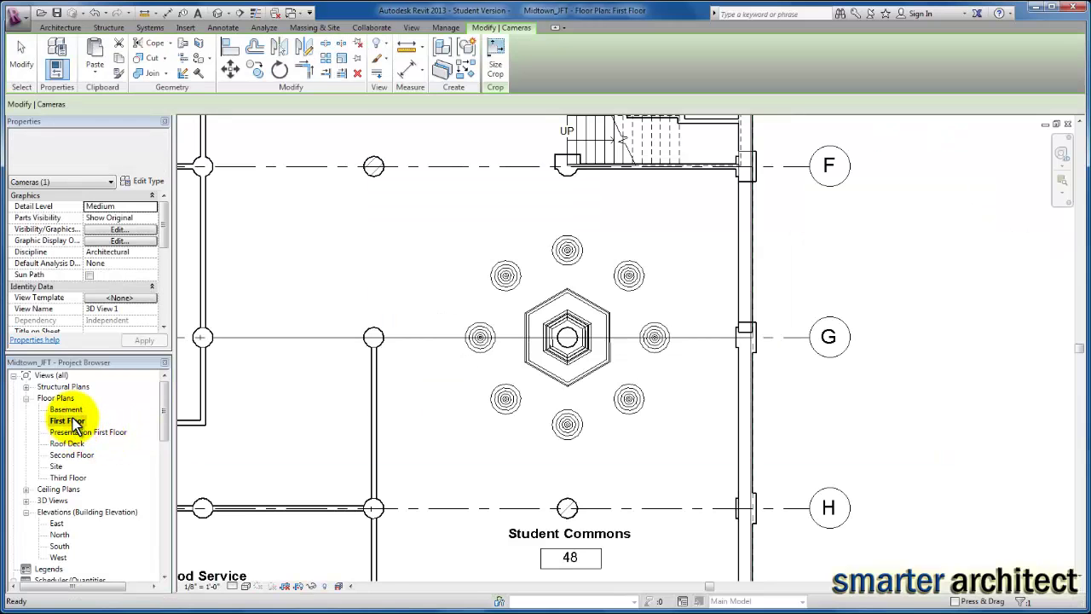
drag(165, 418, 162, 466)
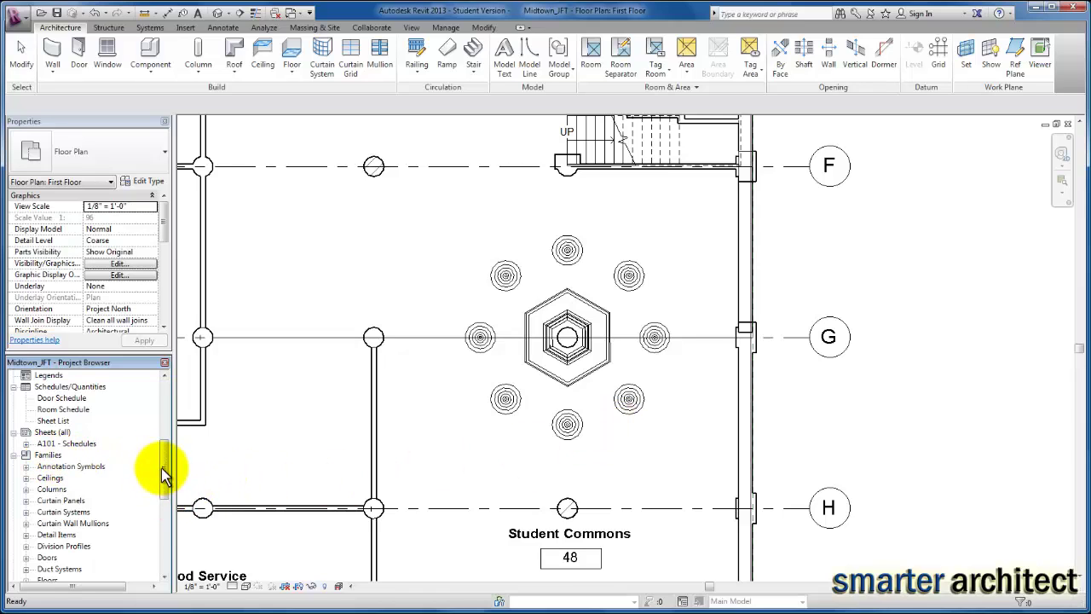
drag(171, 466, 176, 477)
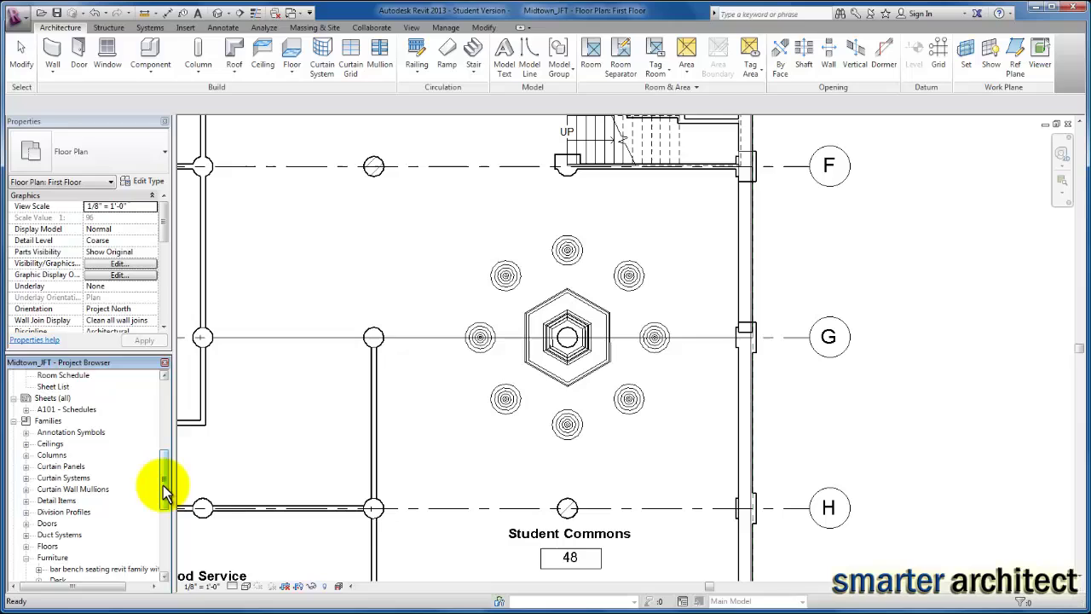
drag(164, 490, 166, 504)
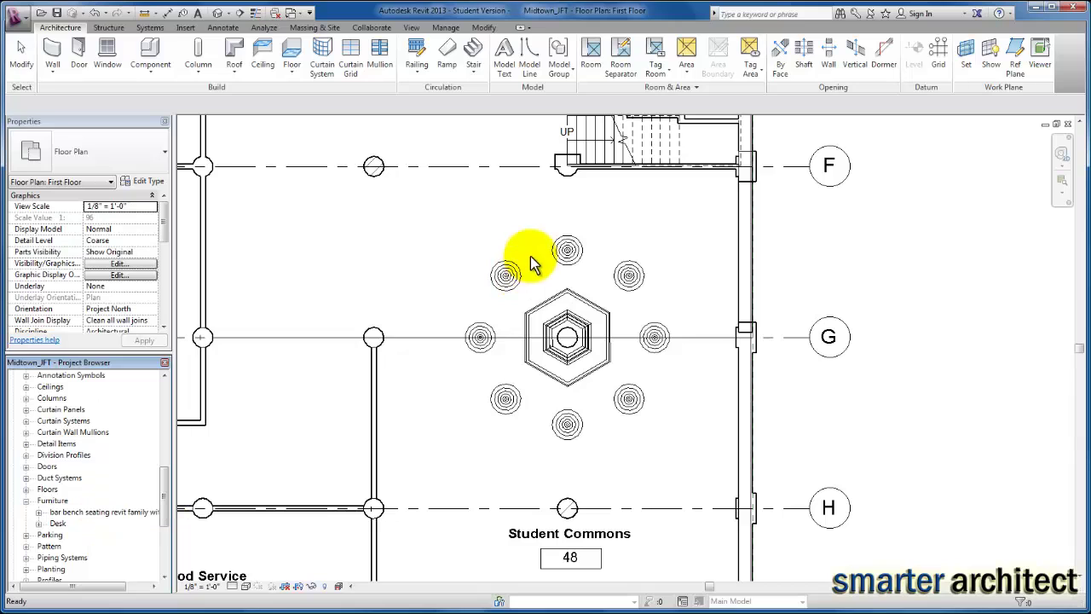
Step: Select the bar bench at grid G and open it with Edit Family
click(508, 230)
click(515, 272)
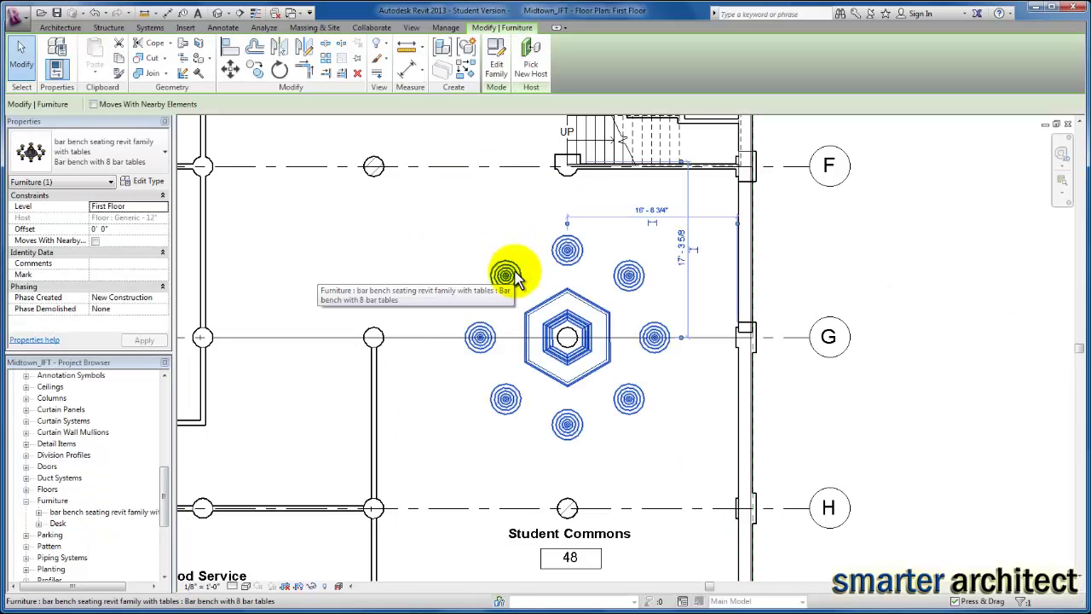
click(503, 75)
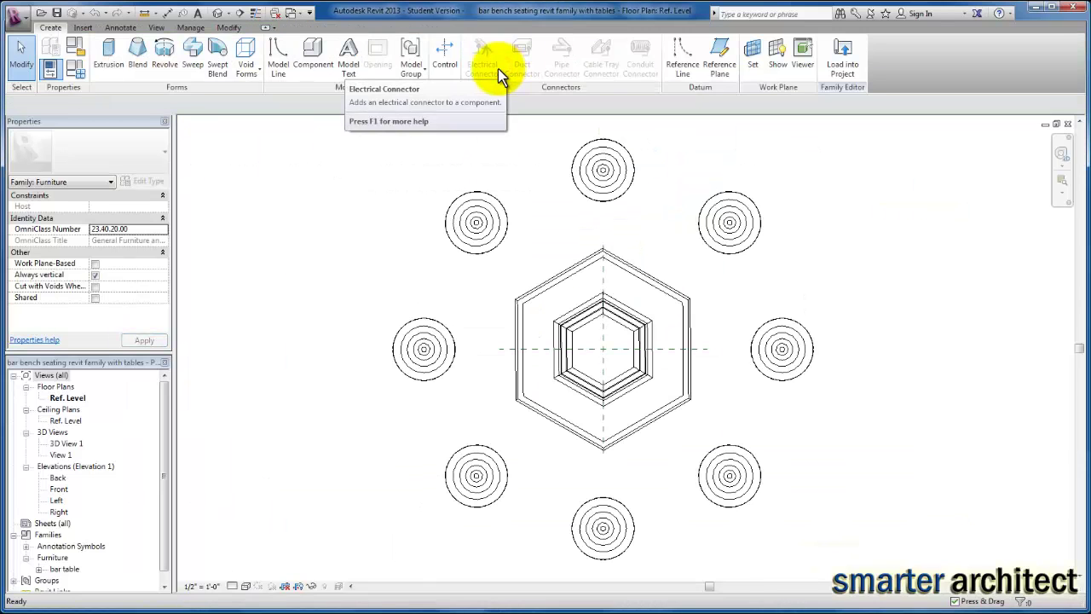
click(491, 206)
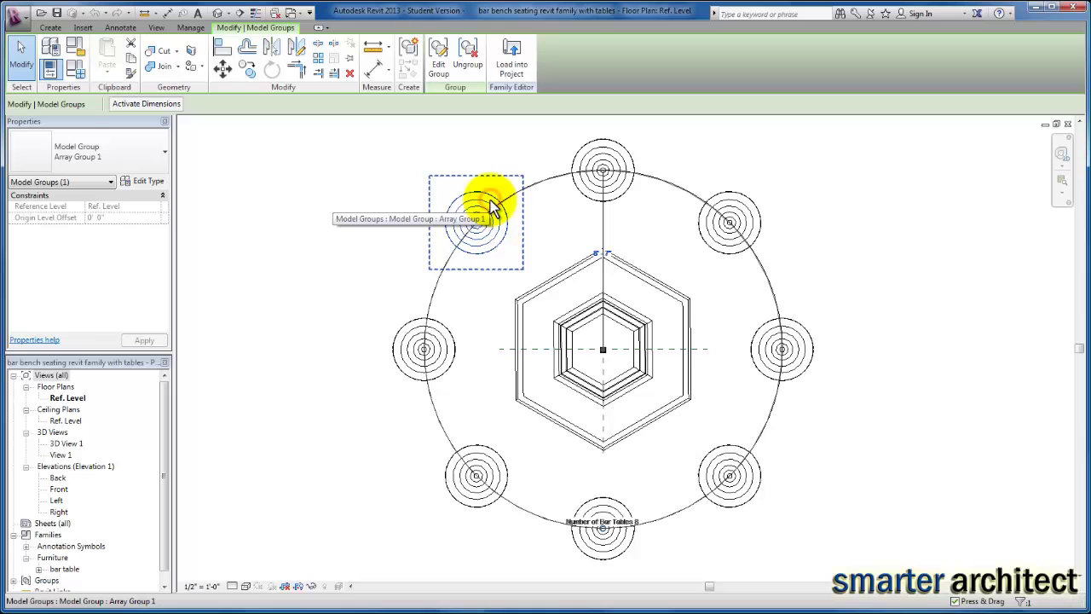
click(441, 66)
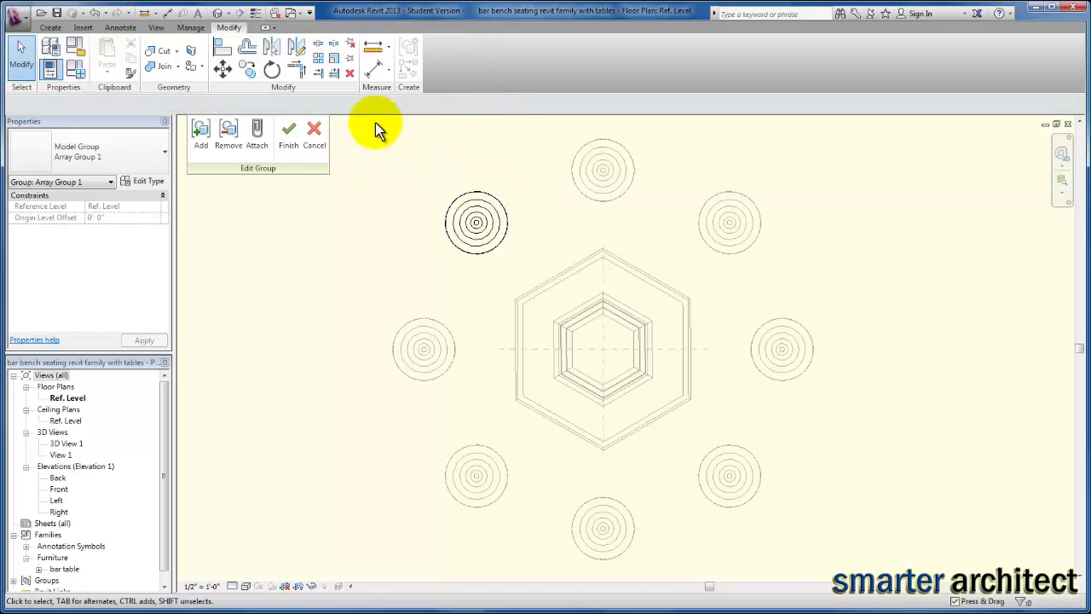
click(484, 209)
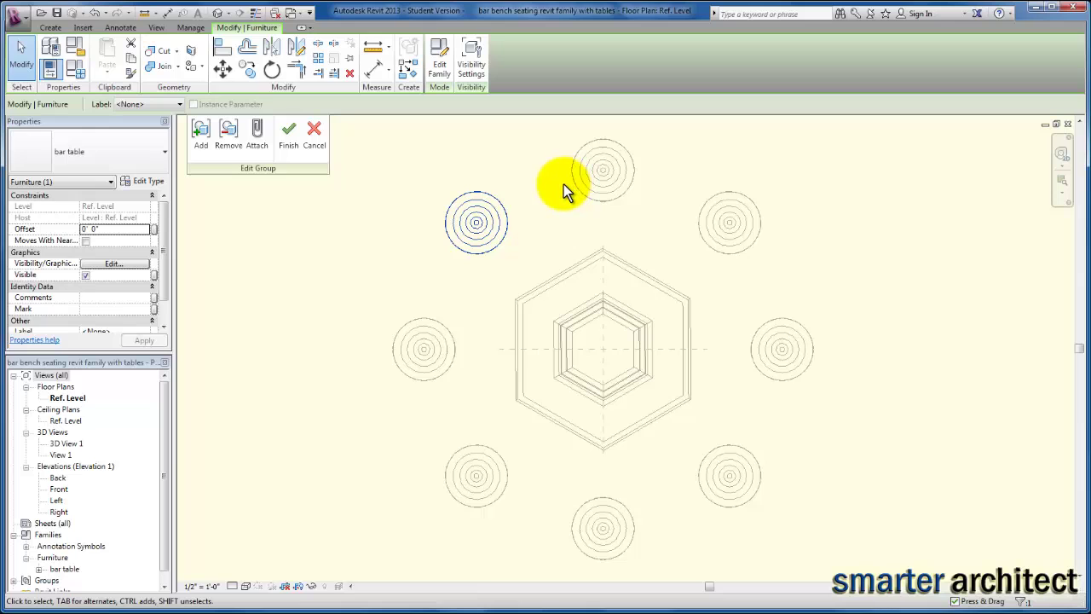
click(316, 135)
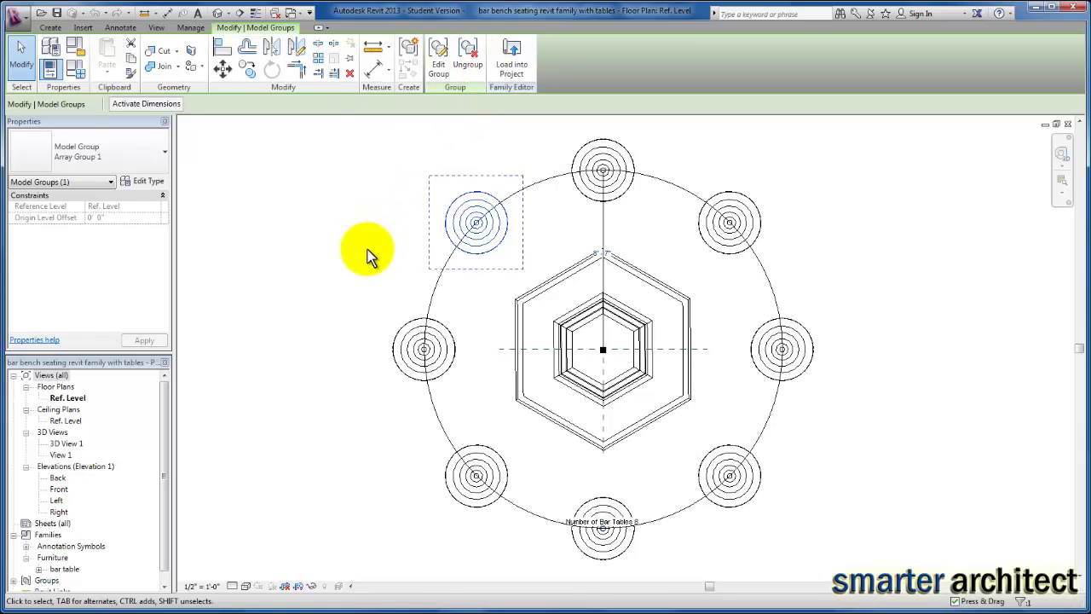
Step: Return to the Midtown_JFT project and inspect the bar bench family's options without reloading it
key(ctrl+Tab)
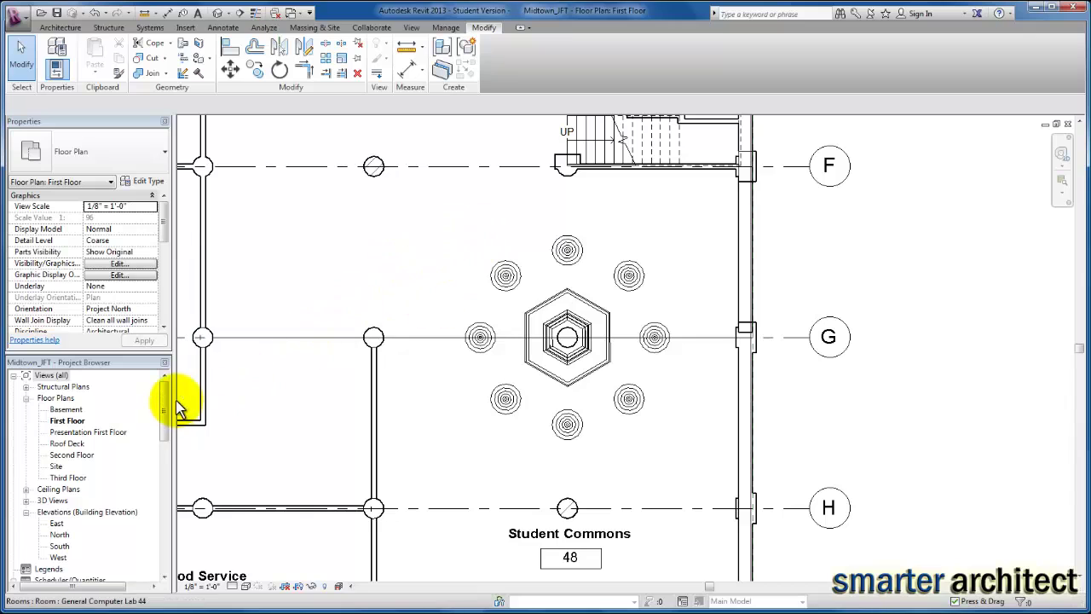
drag(164, 412, 163, 517)
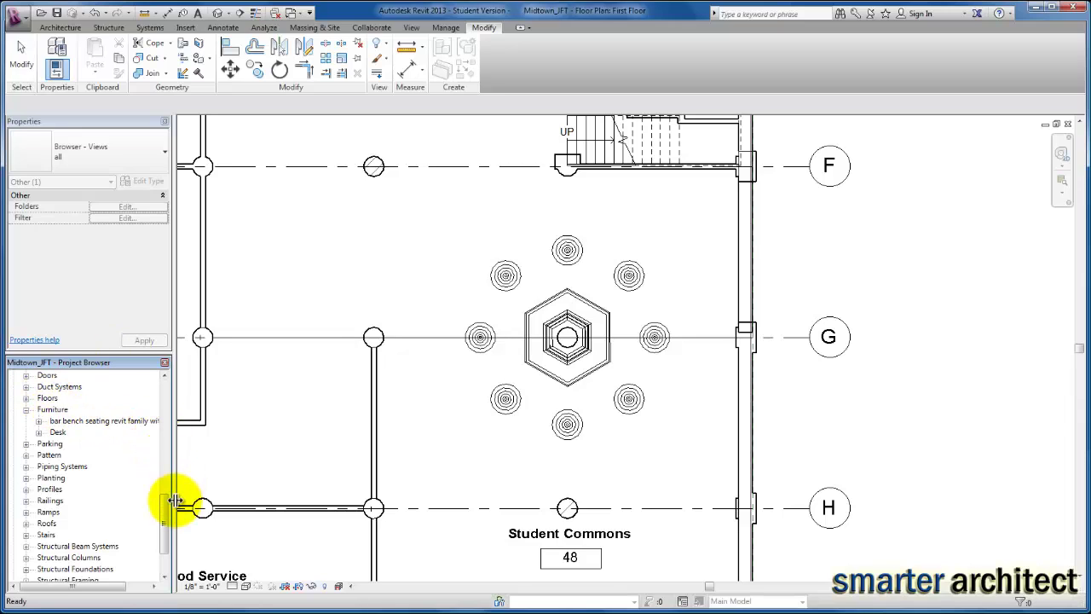
drag(165, 510, 167, 484)
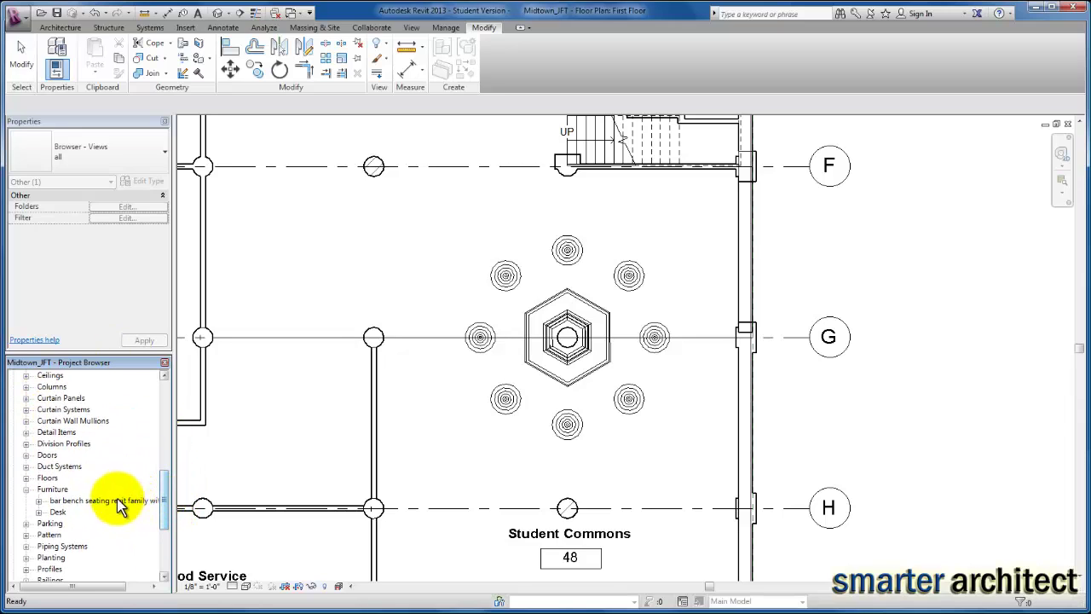
click(100, 501)
right_click(100, 501)
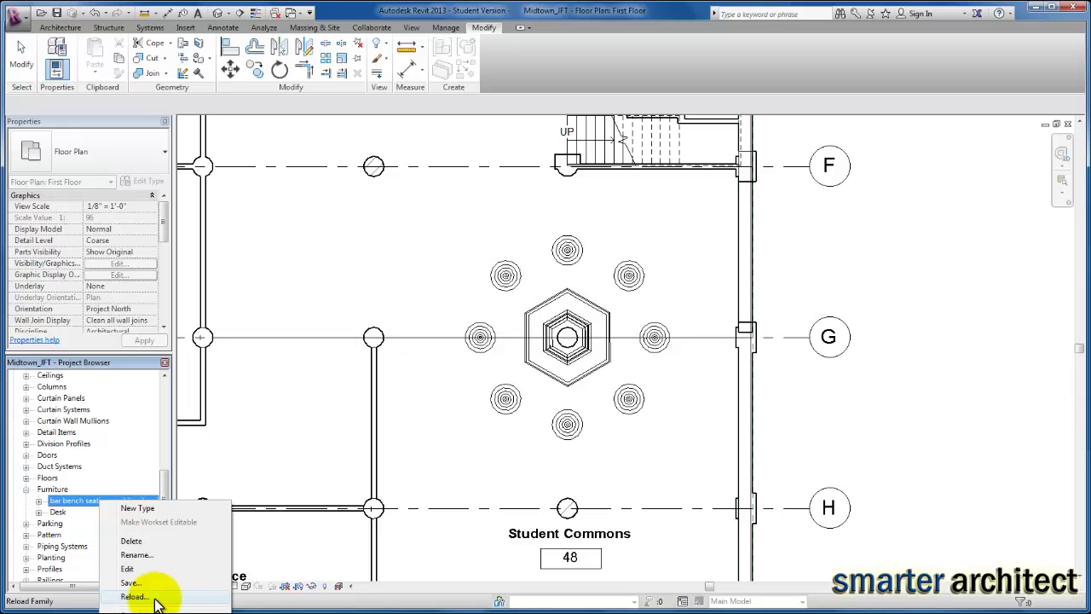
click(165, 487)
drag(165, 484, 168, 437)
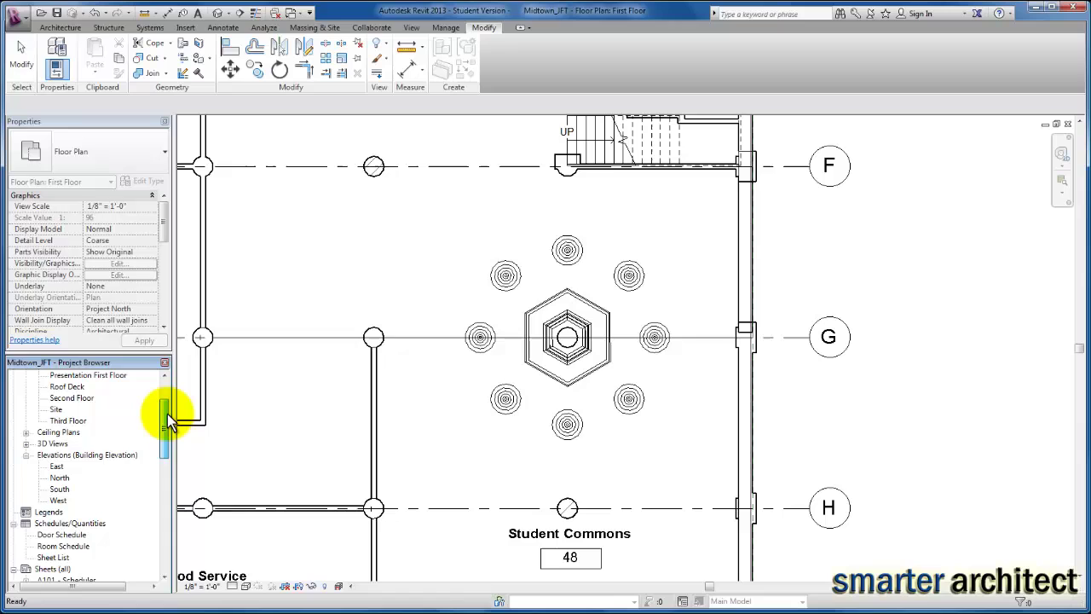
drag(167, 417, 171, 403)
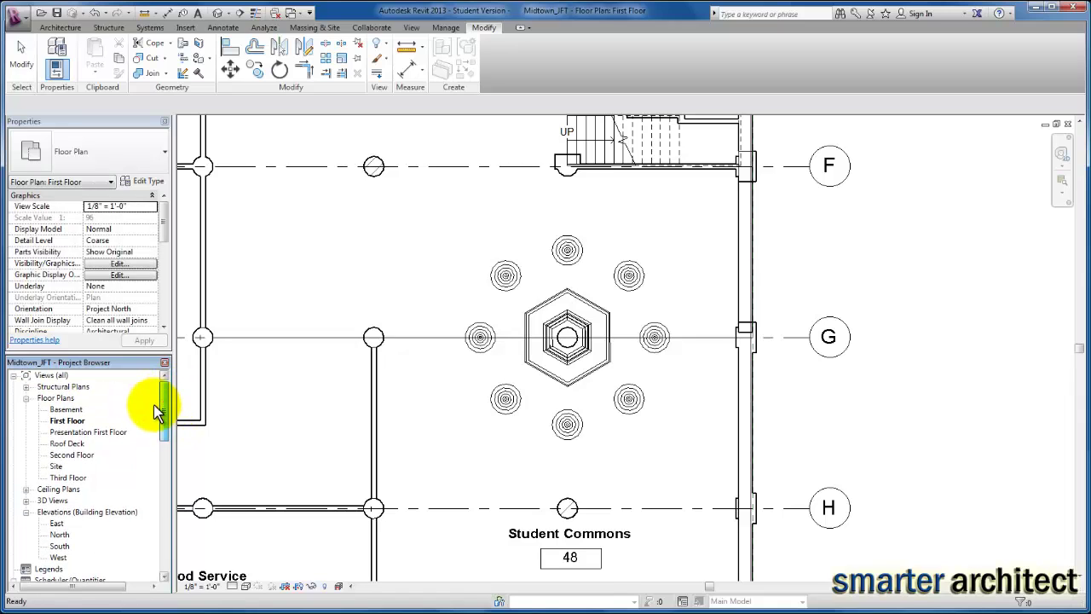
Step: Open 3D View 1 from the Project Browser and zoom in on the bench and tables
click(26, 500)
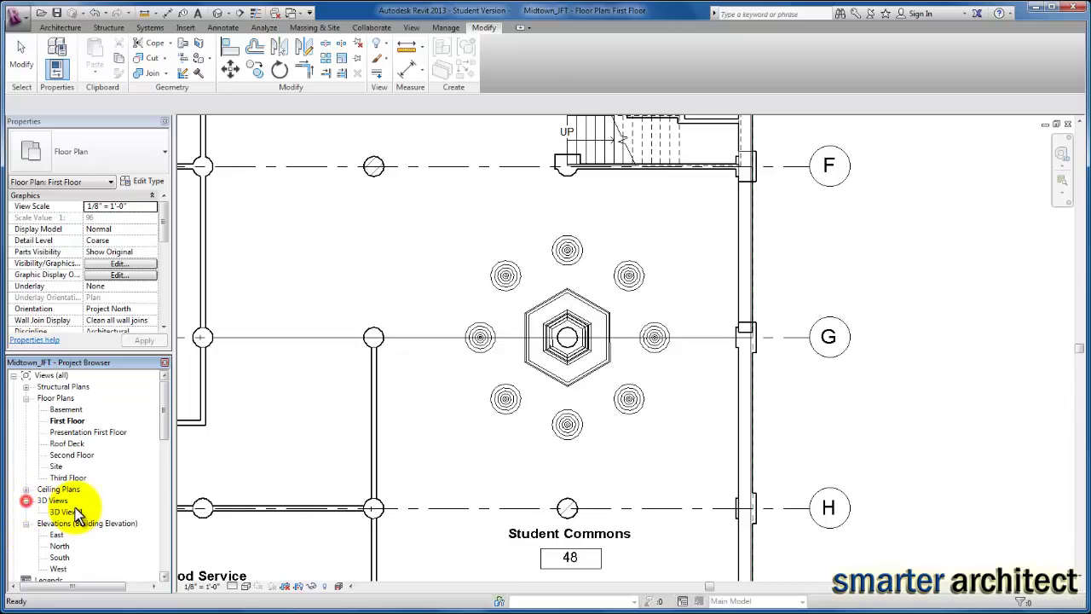
double_click(68, 511)
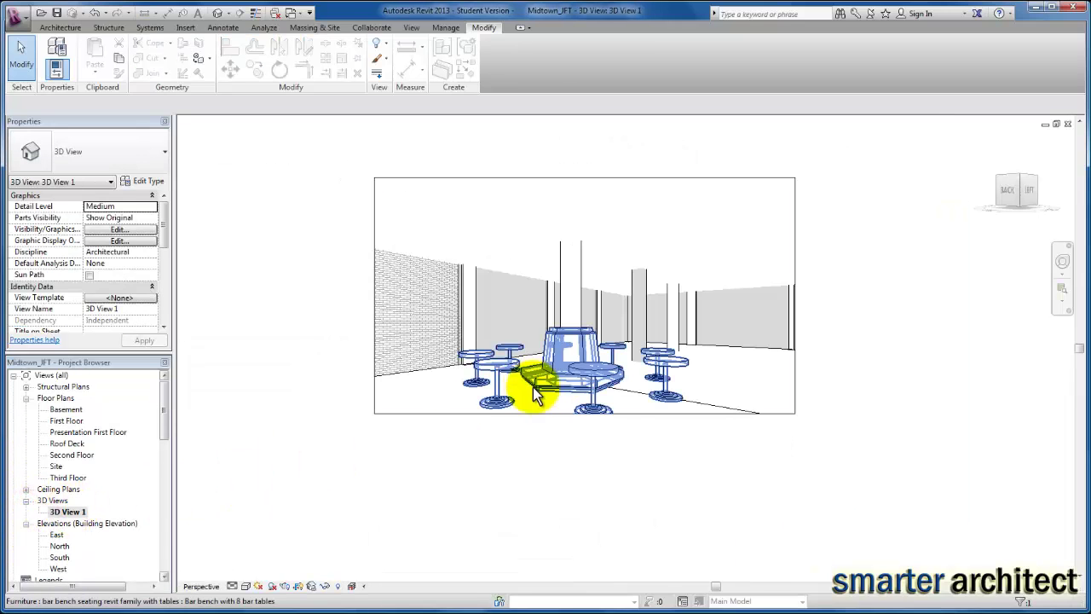
click(570, 414)
scroll(567, 416, up, 2)
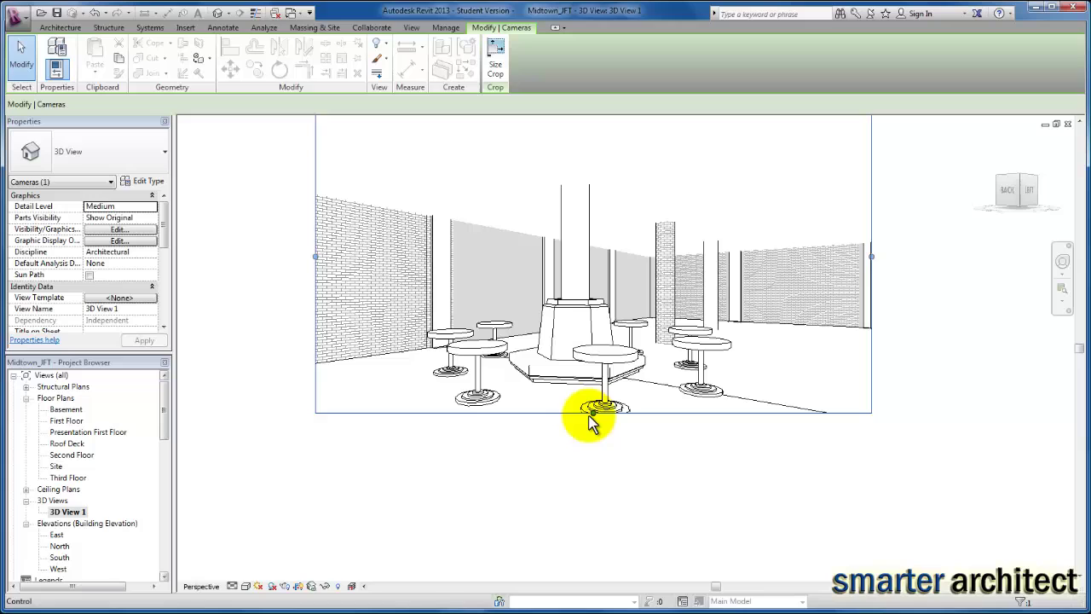